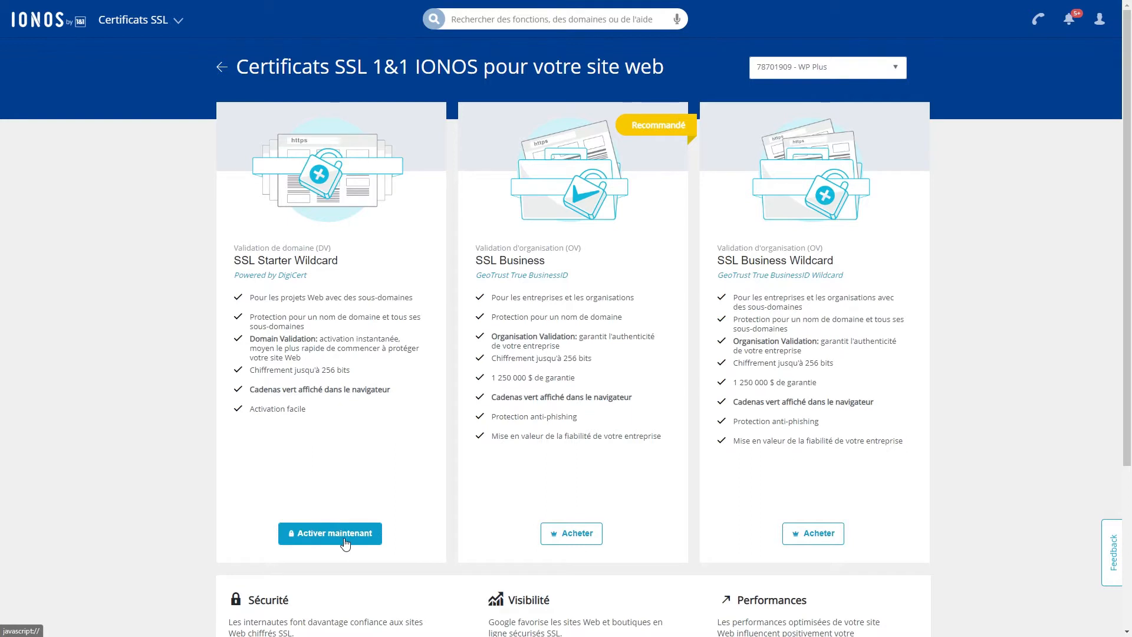
# - Activate the SSL Starter Wildcard certificate for store-power.com, accepting the terms of use and closing the confirmation
pyautogui.click(346, 543)
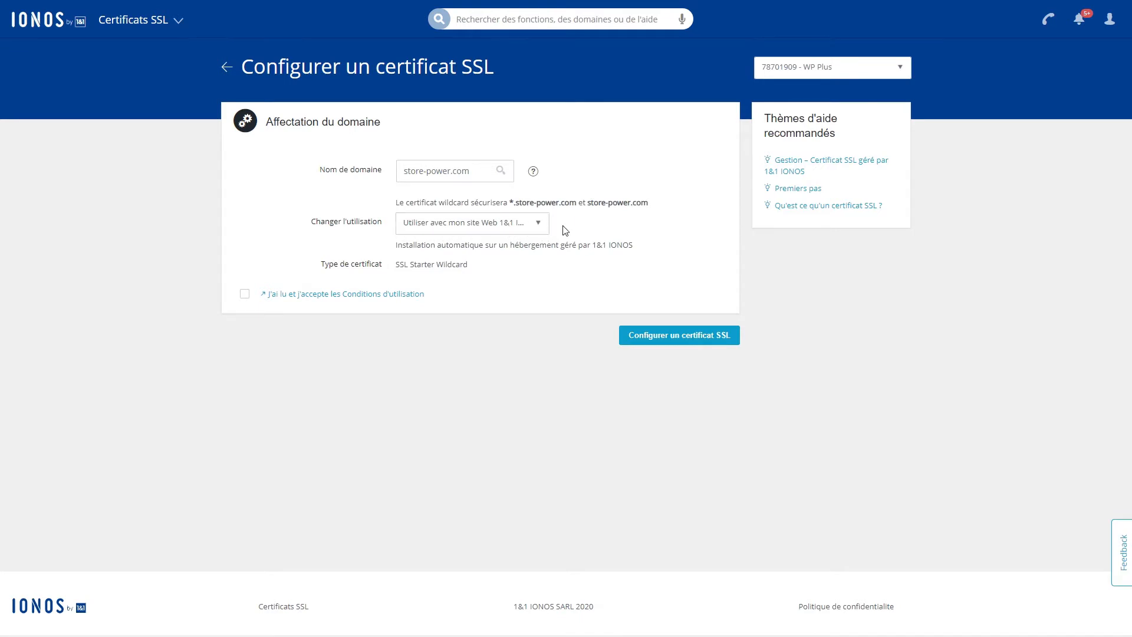
pyautogui.click(244, 297)
pyautogui.click(643, 337)
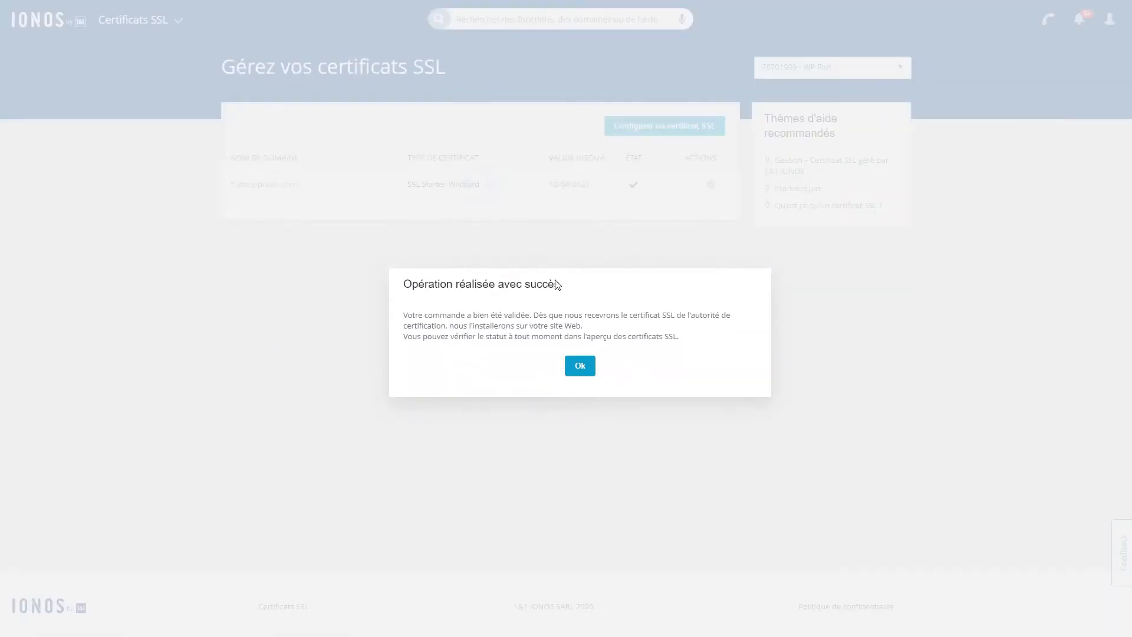
pyautogui.moveTo(457, 313); pyautogui.dragTo(562, 314)
pyautogui.click(580, 366)
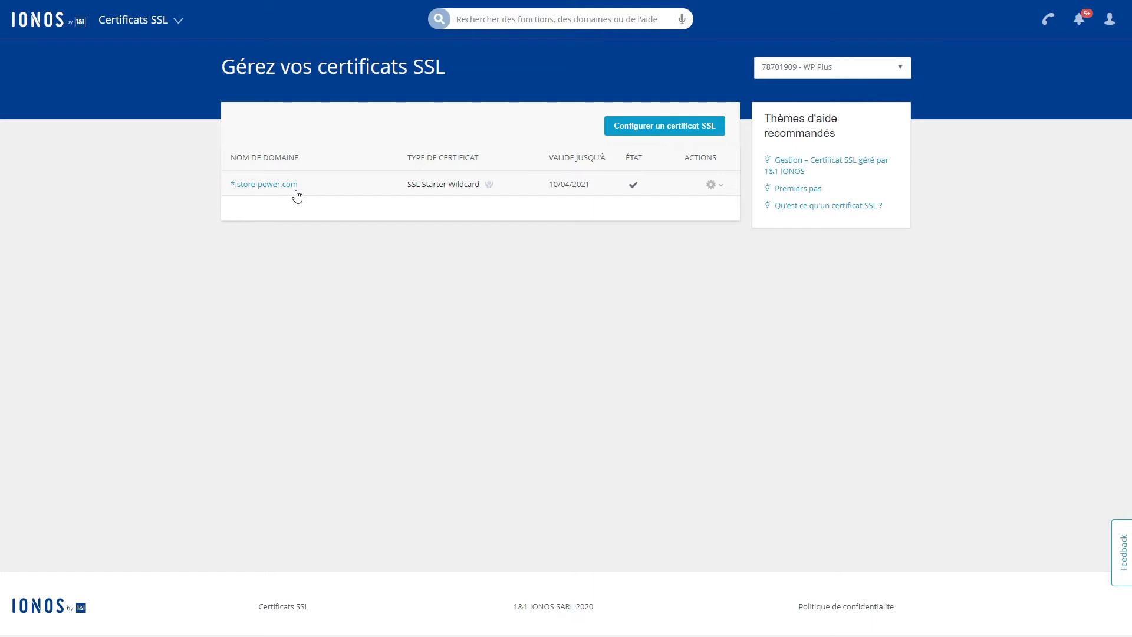
# - Open the Domaines & SSL overview and search the control panel for wordpress
pyautogui.click(164, 29)
pyautogui.click(367, 133)
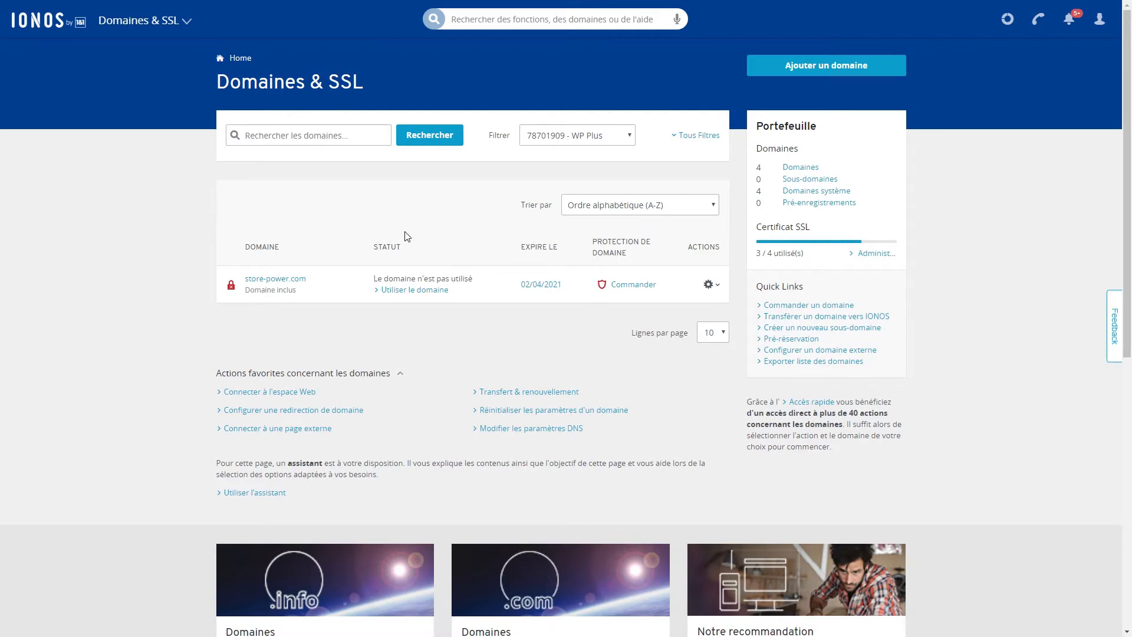
pyautogui.click(504, 21)
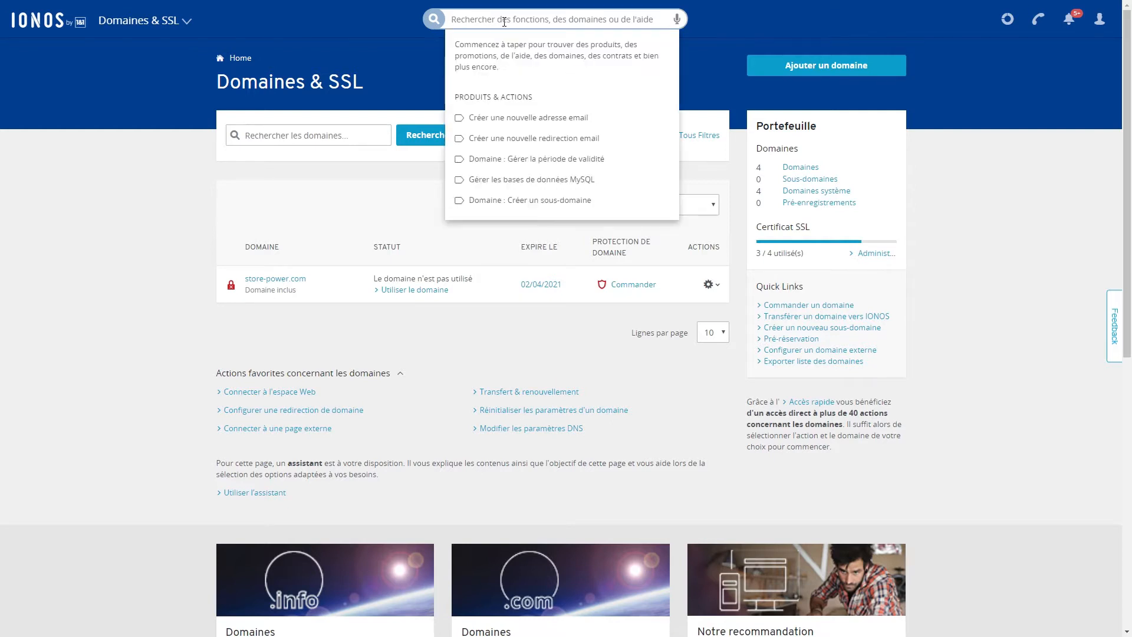
pyautogui.write('wordpress')
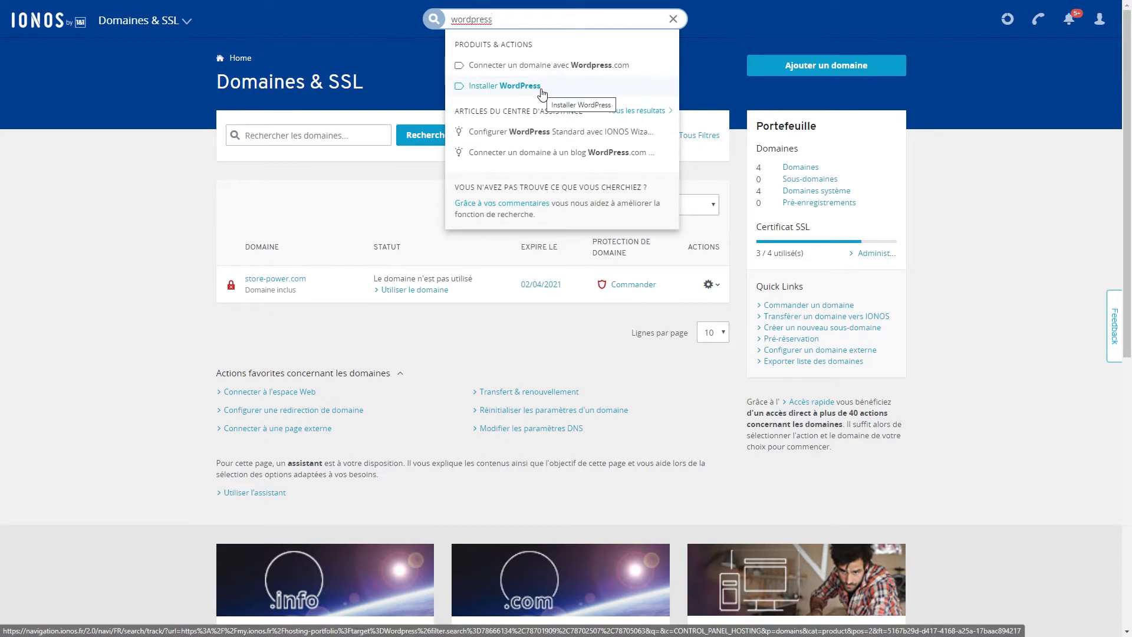
# - Put the unused domain store-power.com to use by starting a new website with WordPress
pyautogui.click(408, 294)
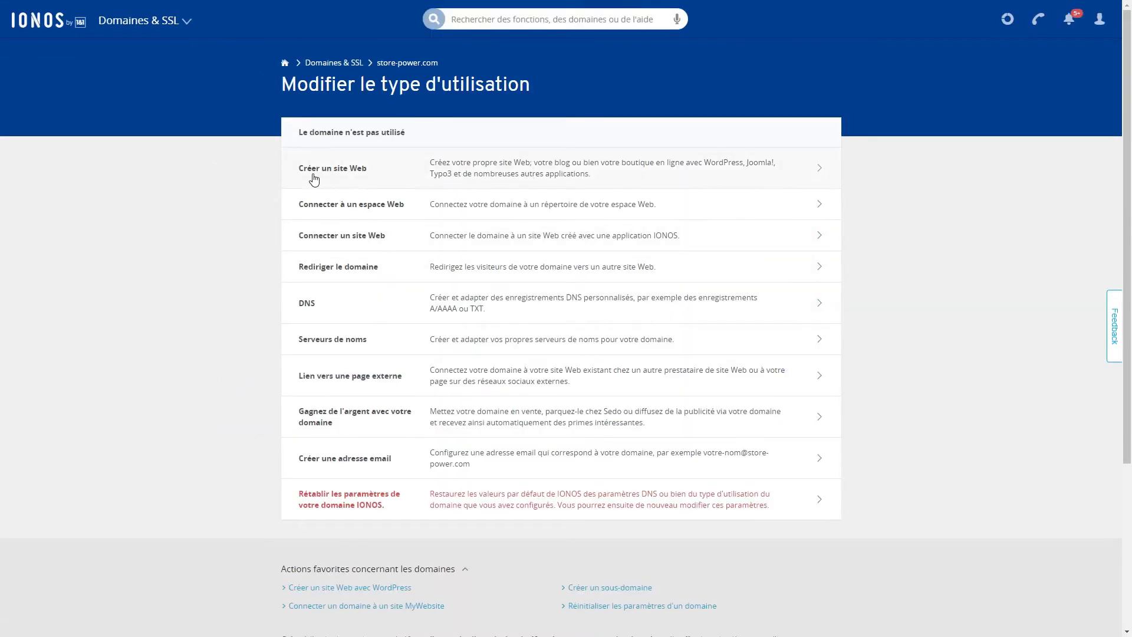
pyautogui.click(533, 178)
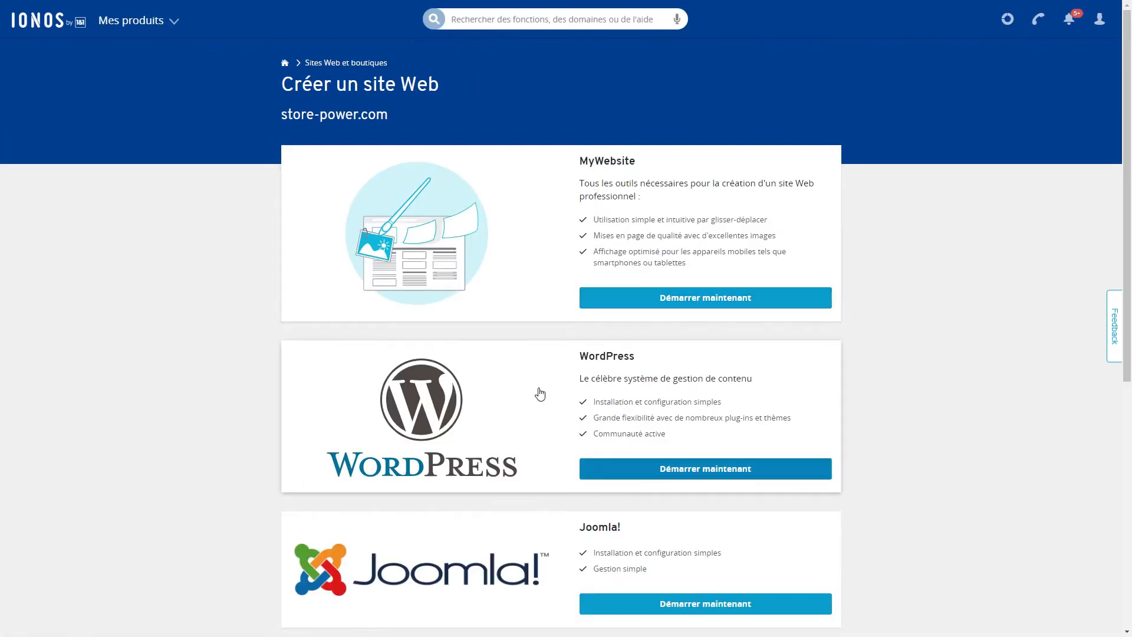
pyautogui.click(666, 474)
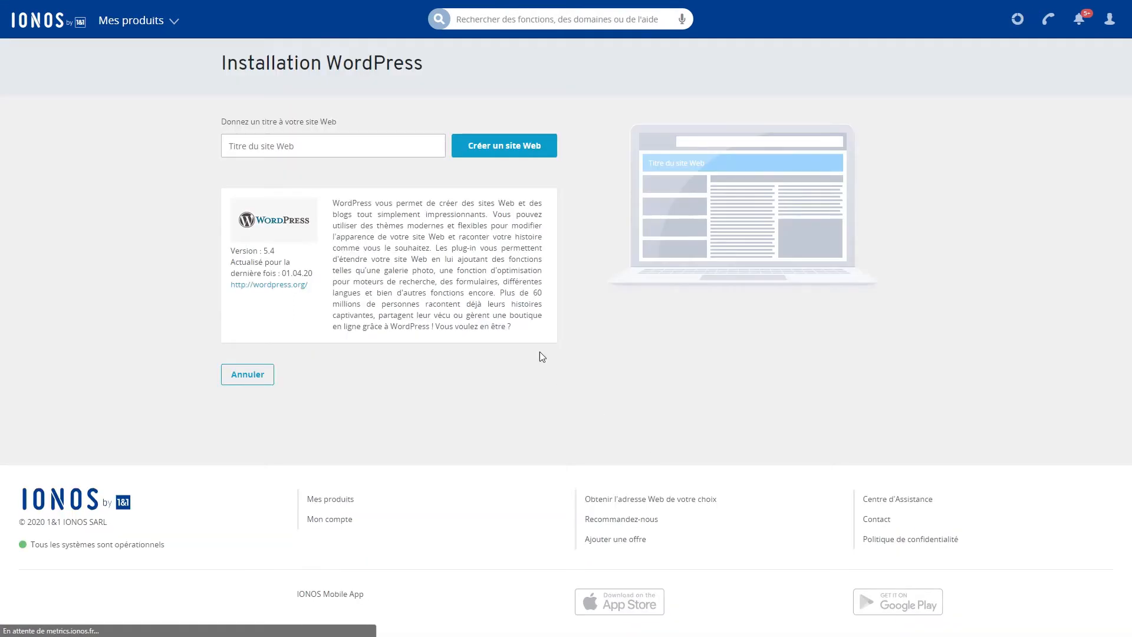
# - Title the new WordPress website Ionos-LetsGo and proceed with its creation
pyautogui.click(330, 147)
pyautogui.write('Ionos-LetsGo')
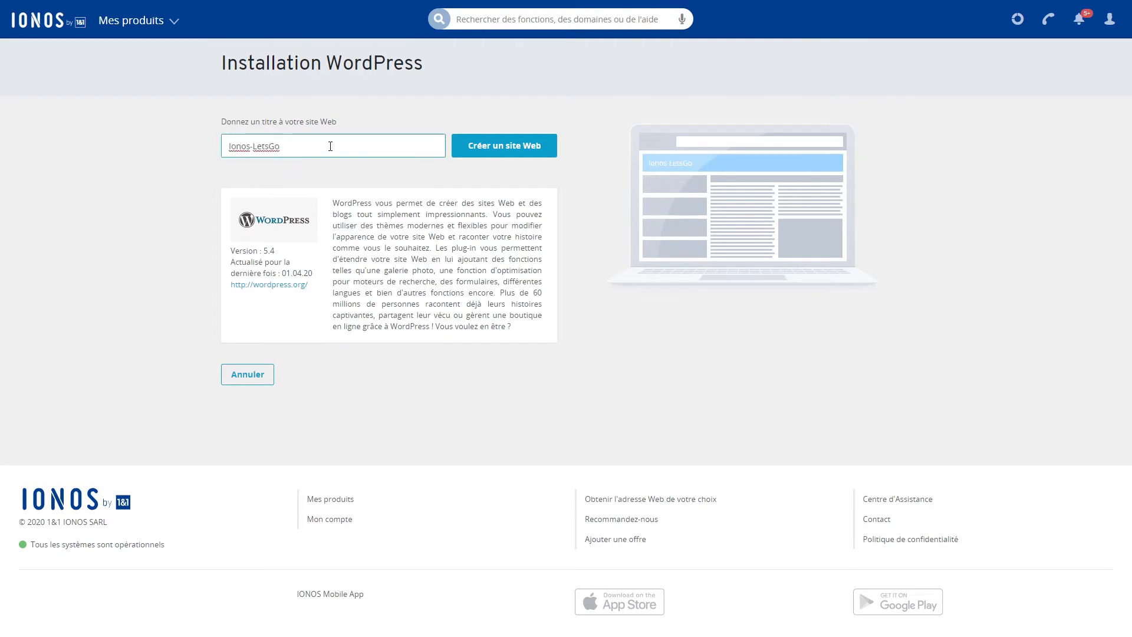
pyautogui.click(330, 170)
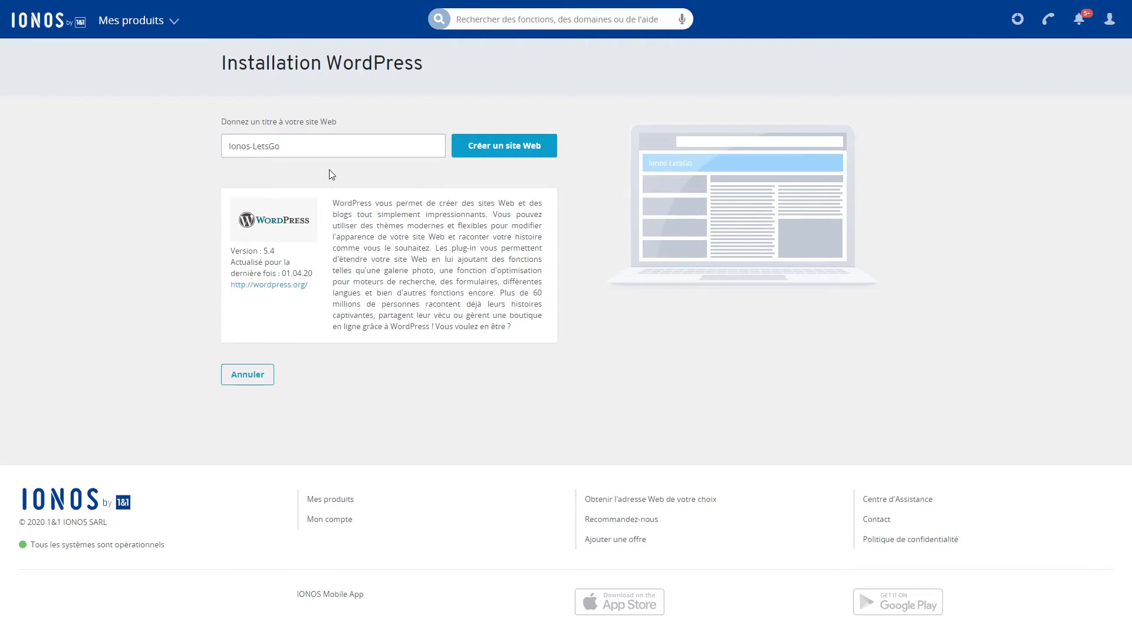
pyautogui.click(483, 151)
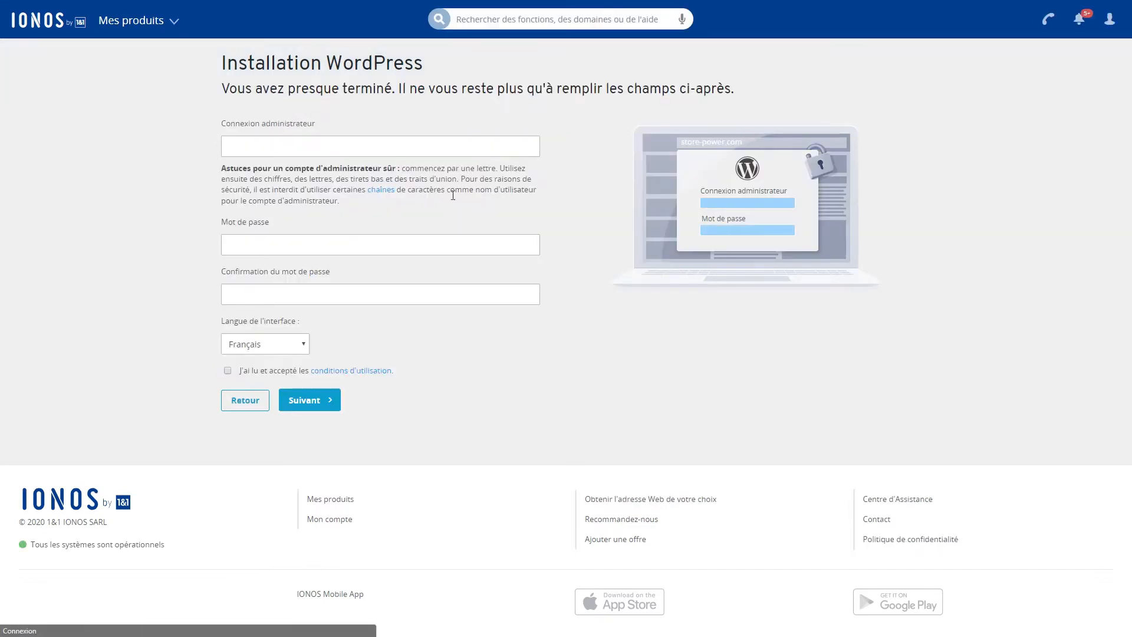
# - Set the WordPress administrator login to Ionos-LetsGo, then fill in and confirm the administrator password
pyautogui.click(320, 155)
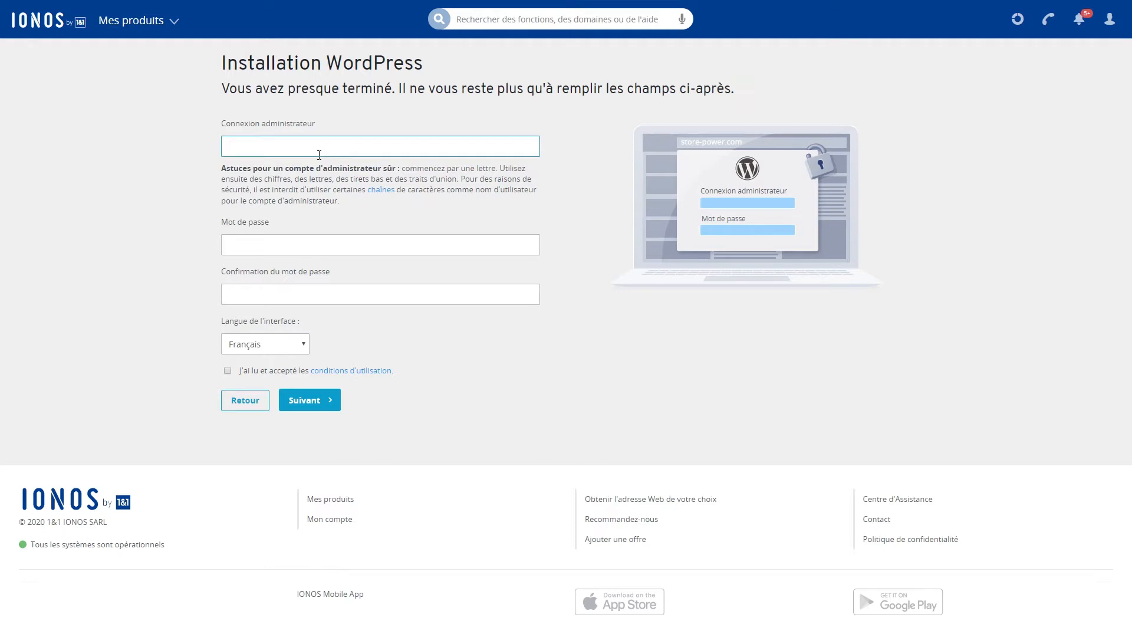
pyautogui.hotkey('ctrl', 'v')
pyautogui.click(314, 244)
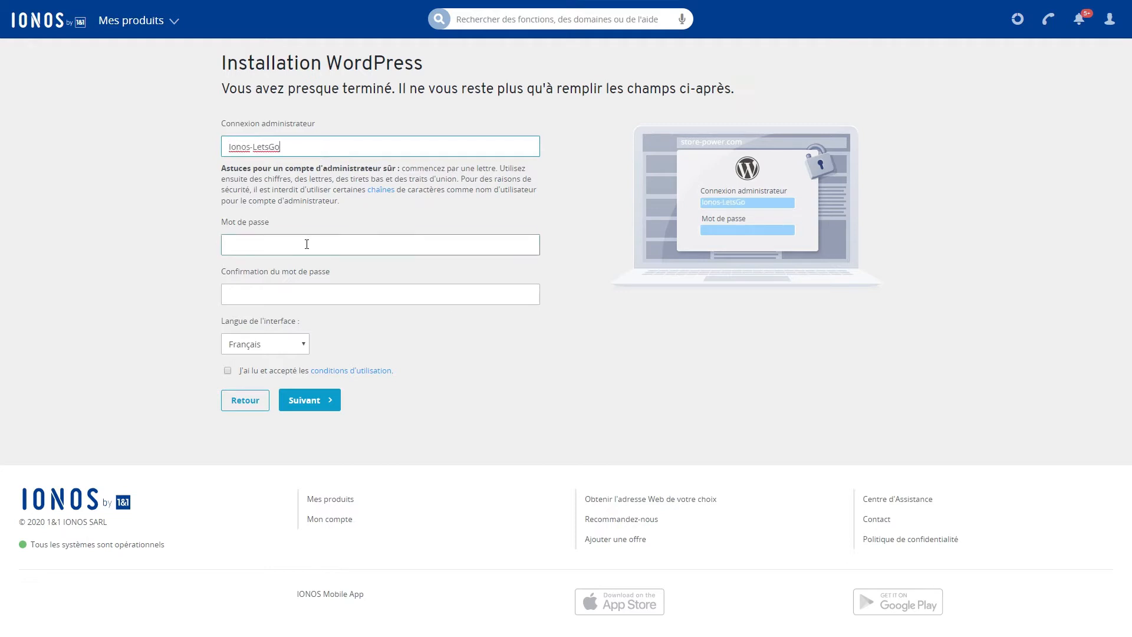
pyautogui.hotkey('ctrl', 'v')
pyautogui.click(313, 293)
pyautogui.hotkey('ctrl', 'v')
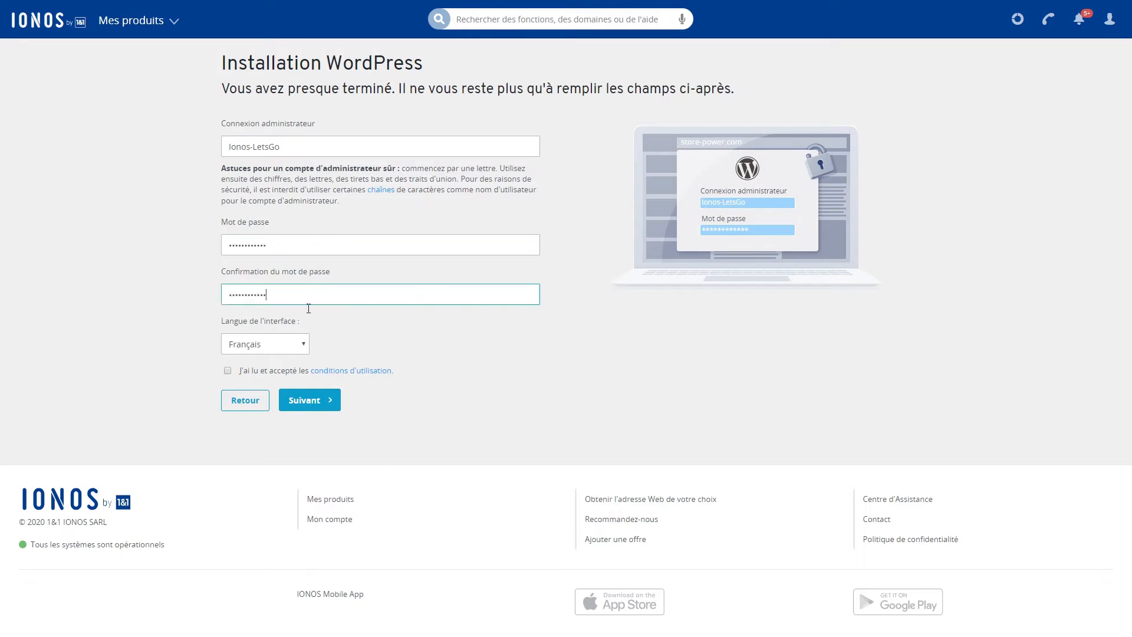
# - Accept the terms of use and continue with the classic WordPress installation rather than Managed WordPress
pyautogui.click(228, 371)
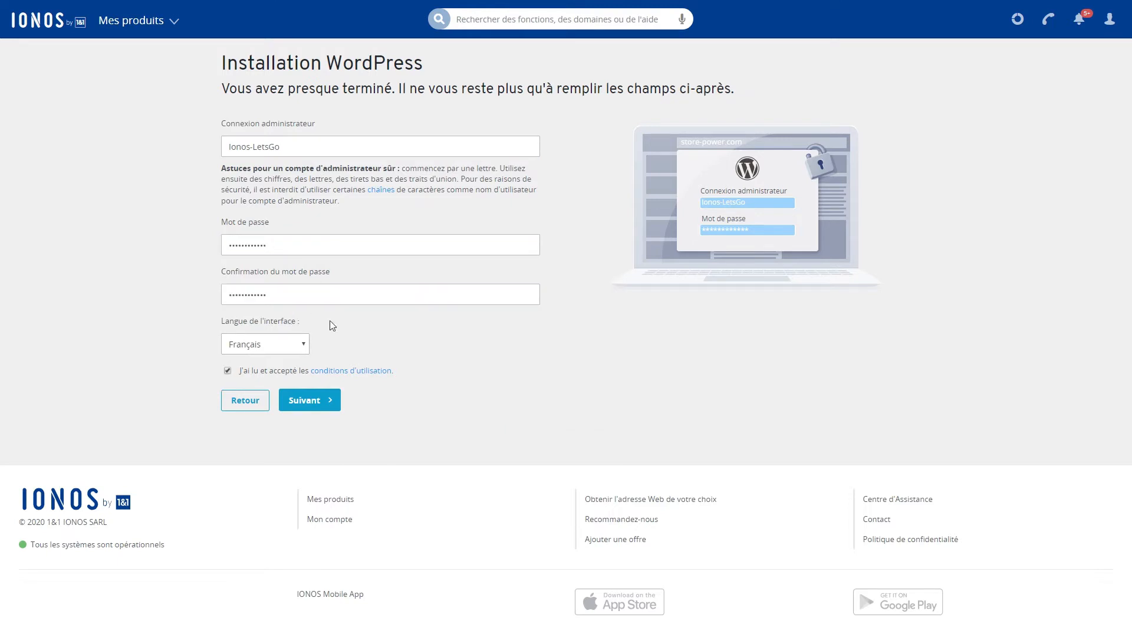
pyautogui.click(330, 403)
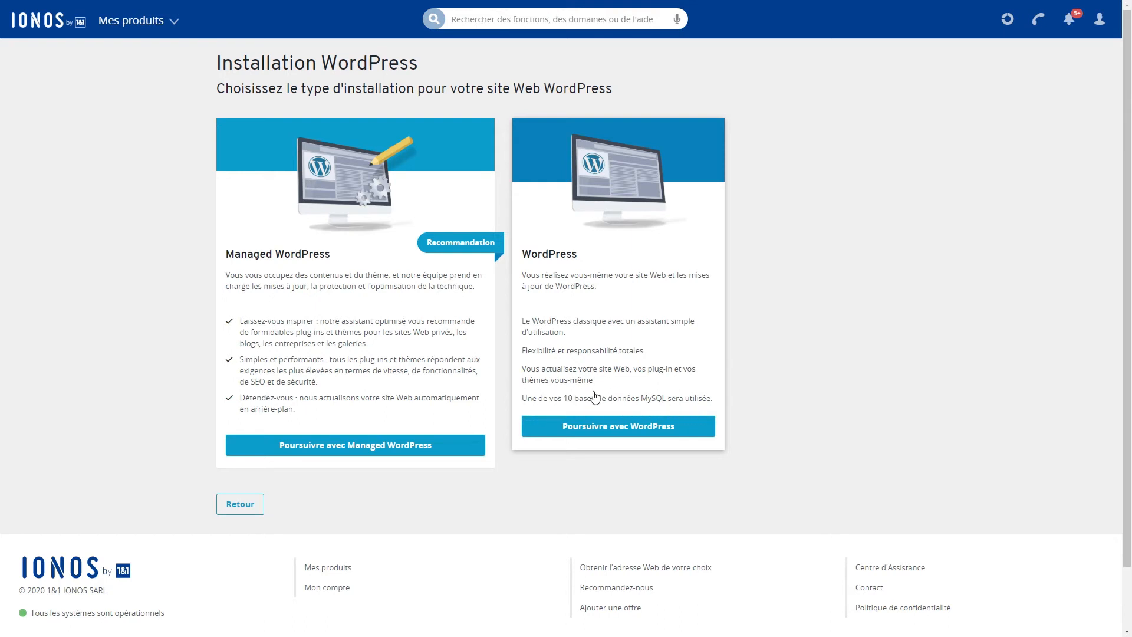
pyautogui.click(600, 435)
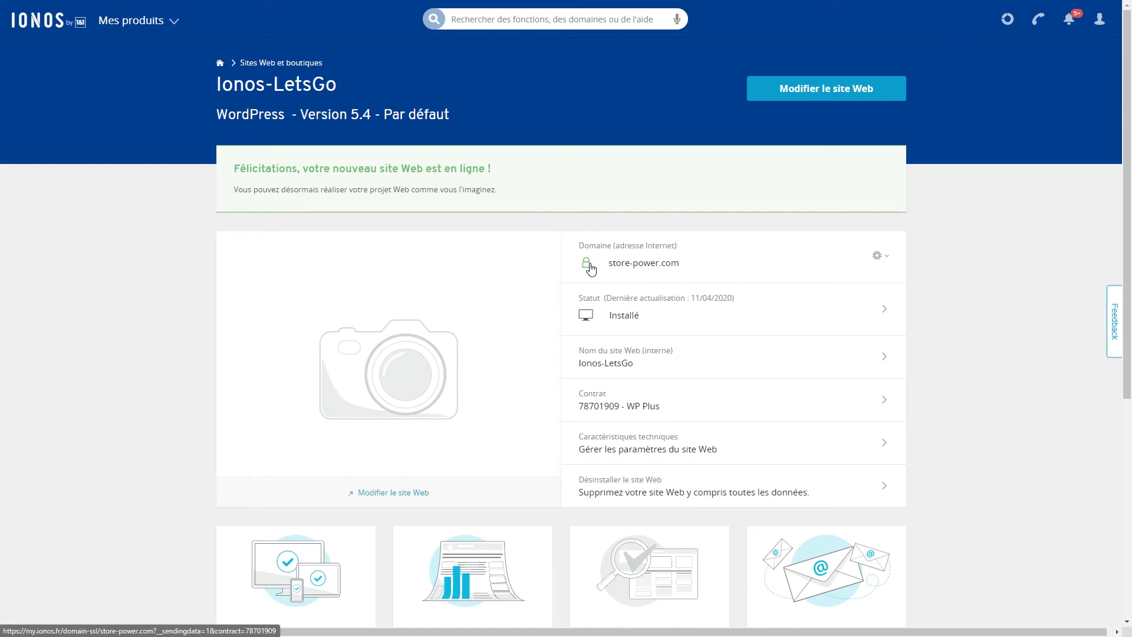
# - Copy the store-power.com domain name, view the site in a new tab, and close that tab
pyautogui.moveTo(610, 268); pyautogui.dragTo(679, 266)
pyautogui.hotkey('ctrl', 'c')
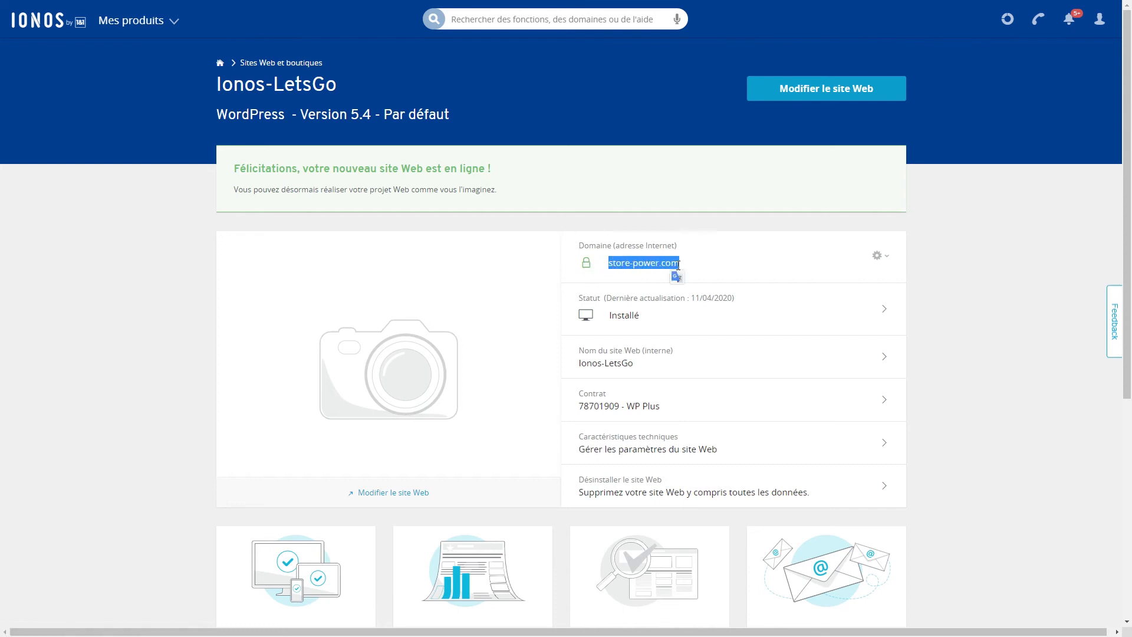
pyautogui.rightClick(648, 265)
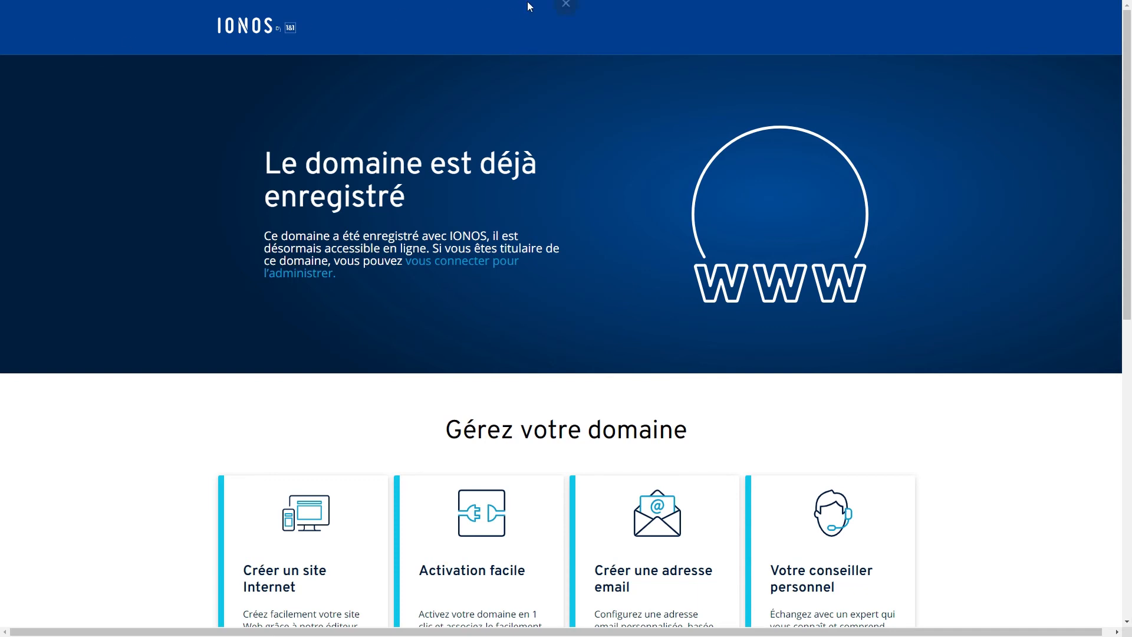
pyautogui.click(566, 41)
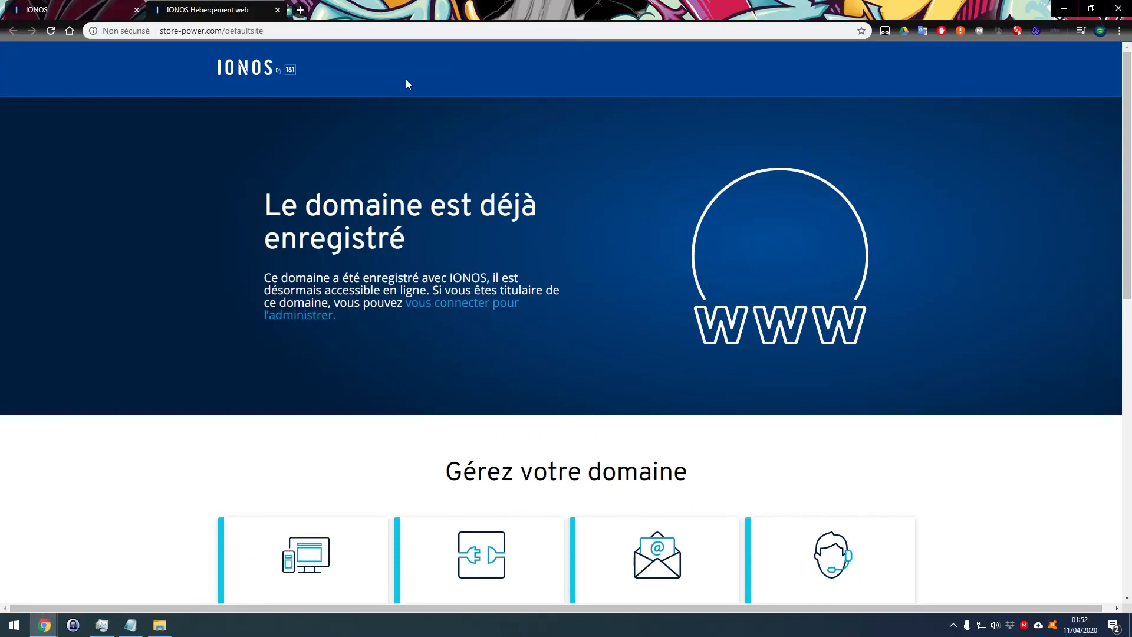
pyautogui.click(277, 10)
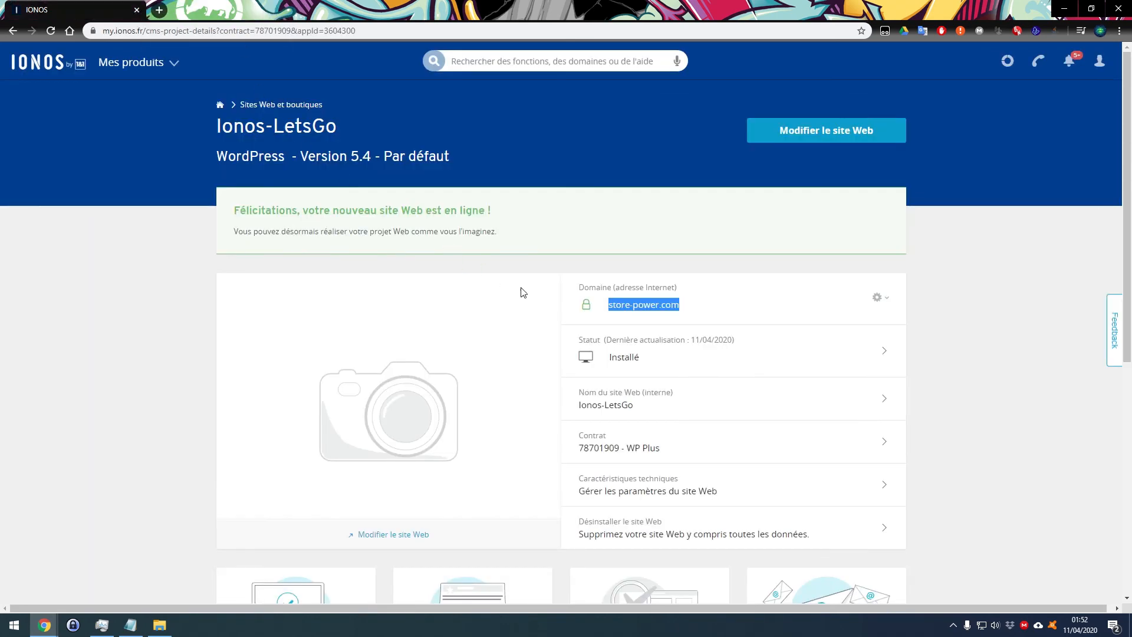
# - Load store-power.com in a new private browsing window
pyautogui.click(1120, 31)
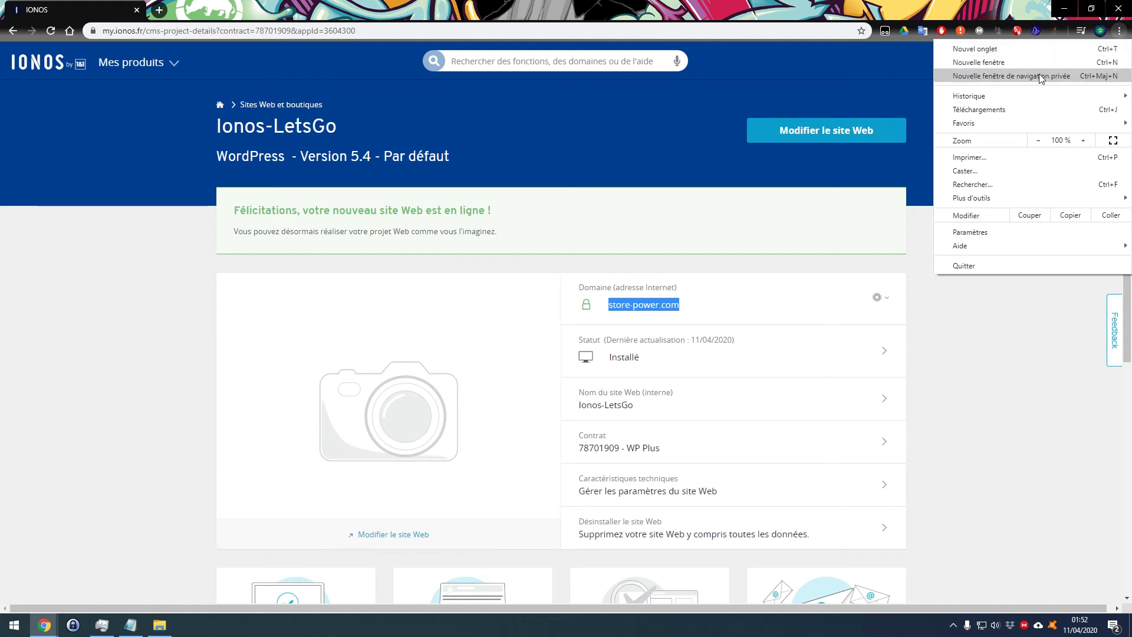
pyautogui.click(1012, 76)
pyautogui.hotkey('ctrl', 'v')
pyautogui.press('Return')
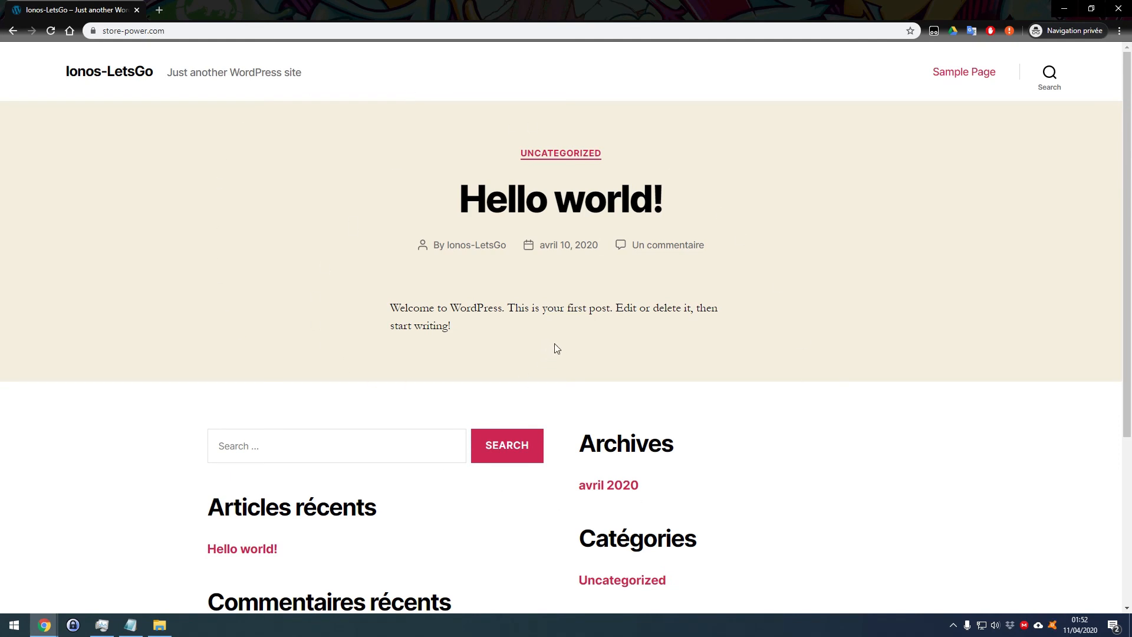
# - Go to the site's WordPress login page by adding /wp-admin to the store-power.com address
pyautogui.click(266, 34)
pyautogui.click(276, 34)
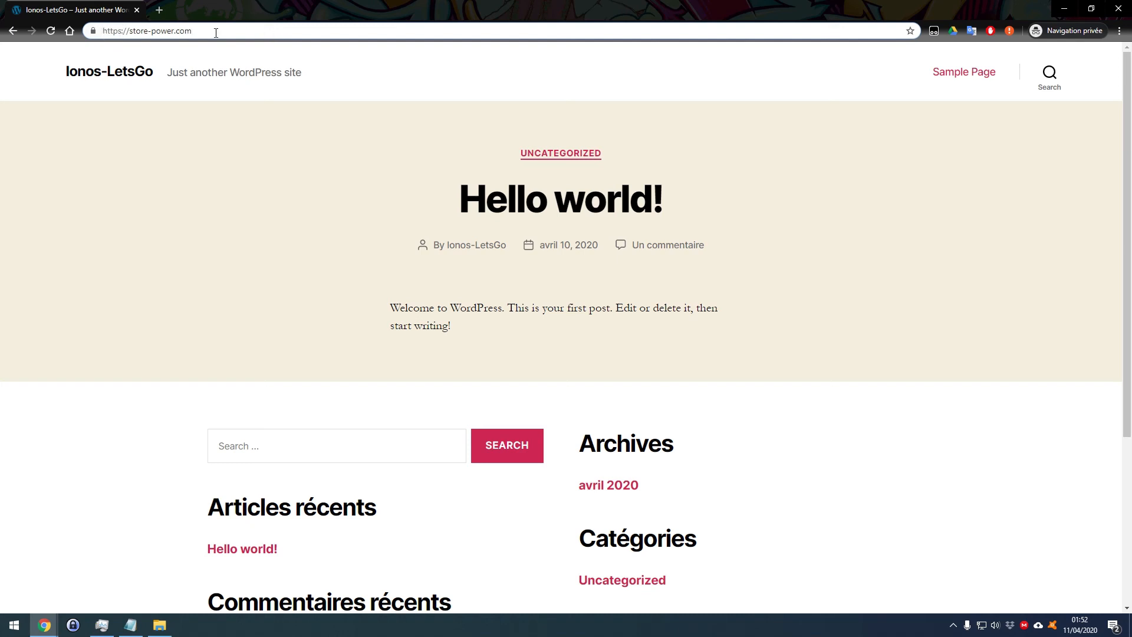
pyautogui.write('/')
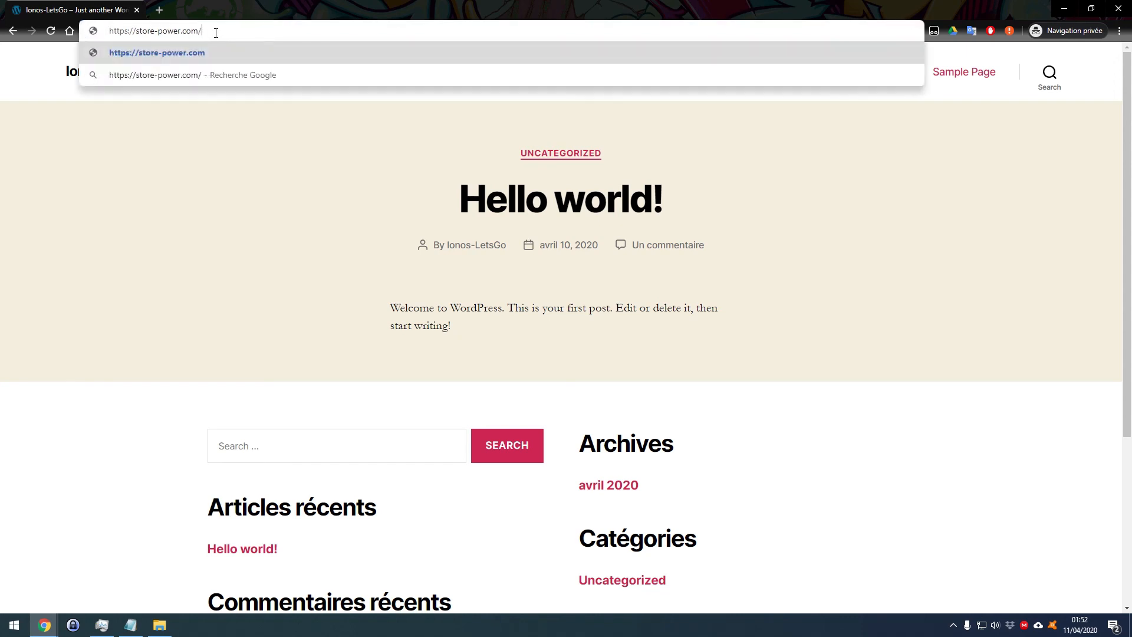
pyautogui.write('wp-admin')
pyautogui.press('Return')
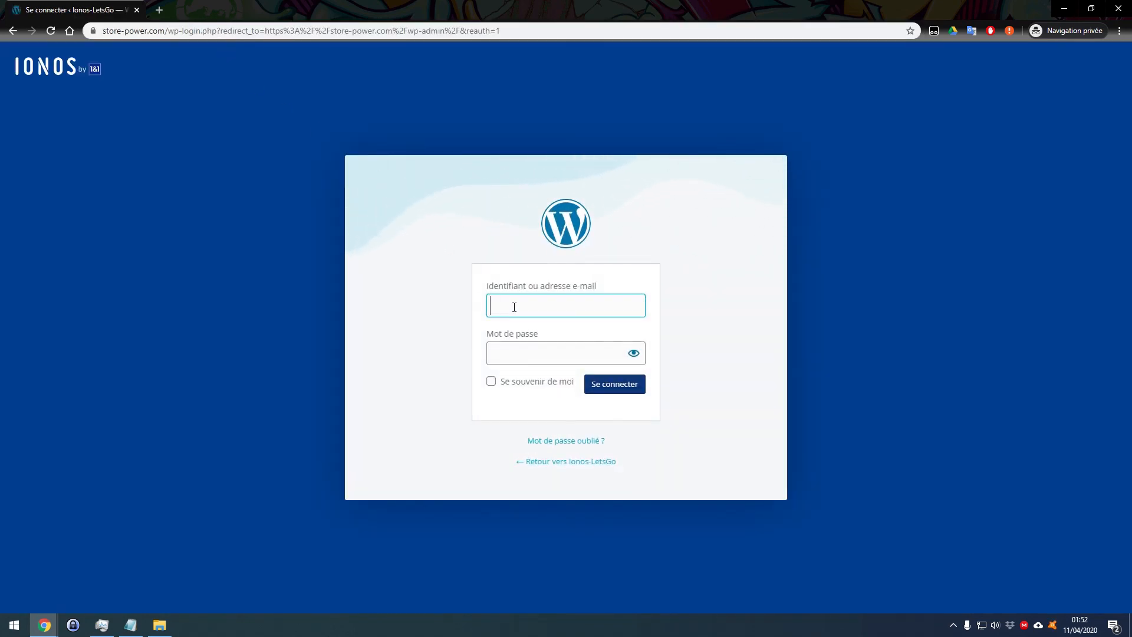
# - Log in to WordPress with the username Ionos-LetsGo and the administrator password
pyautogui.hotkey('ctrl', 'v')
pyautogui.click(523, 347)
pyautogui.hotkey('ctrl', 'v')
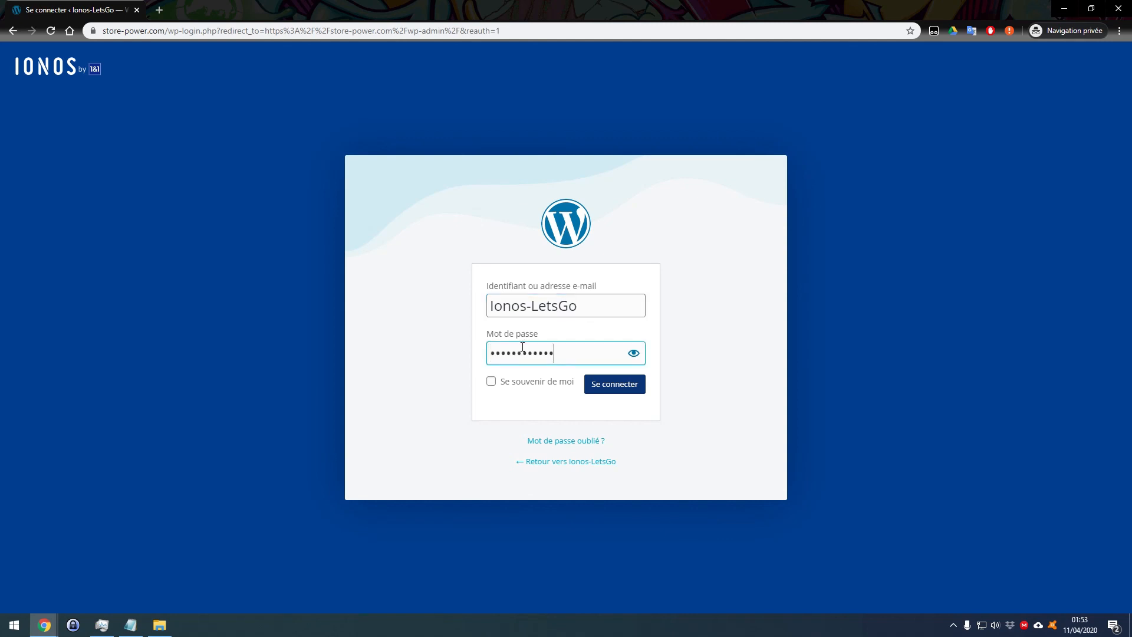
pyautogui.click(600, 390)
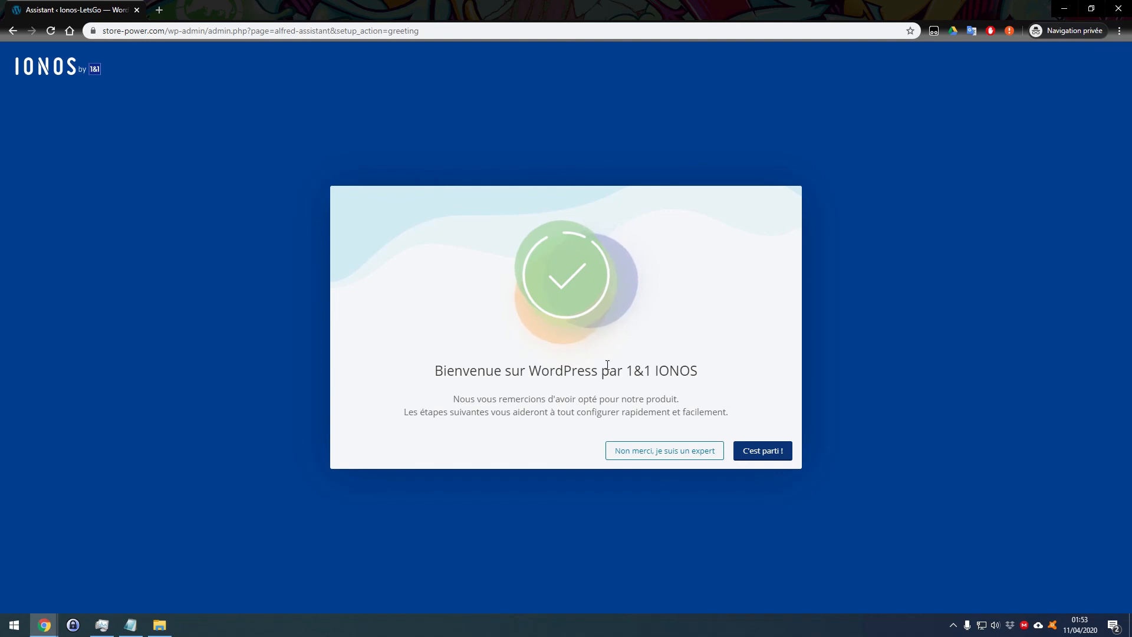
# - Decline the IONOS setup assistant as an expert and look over the WordPress dashboard
pyautogui.click(653, 459)
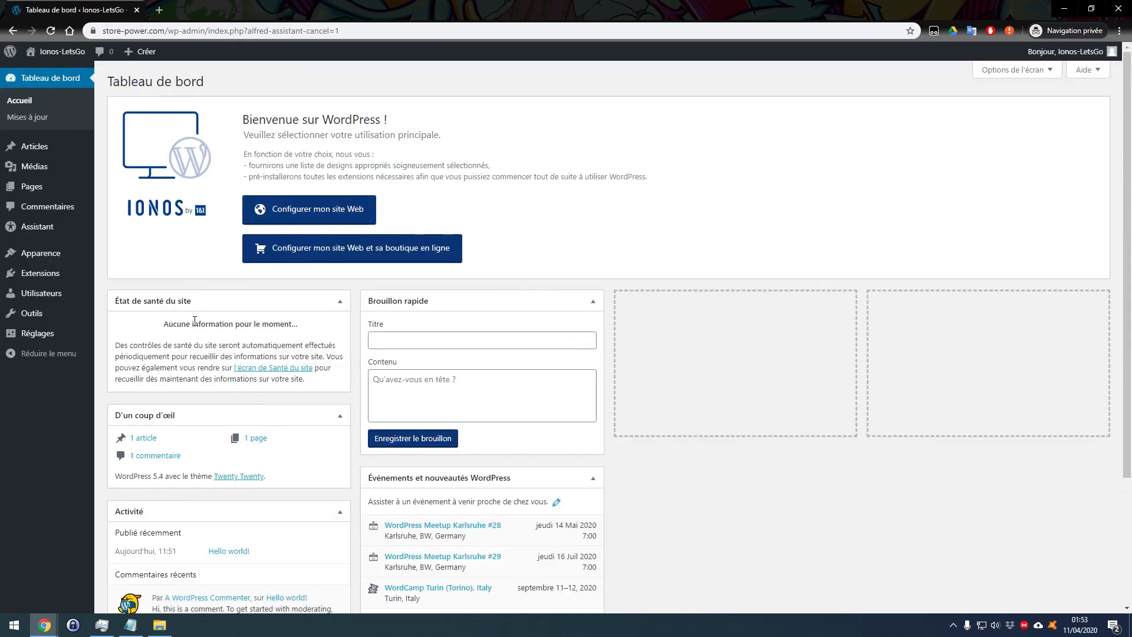
pyautogui.scroll(-3, 506, 298)
pyautogui.scroll(3, 509, 300)
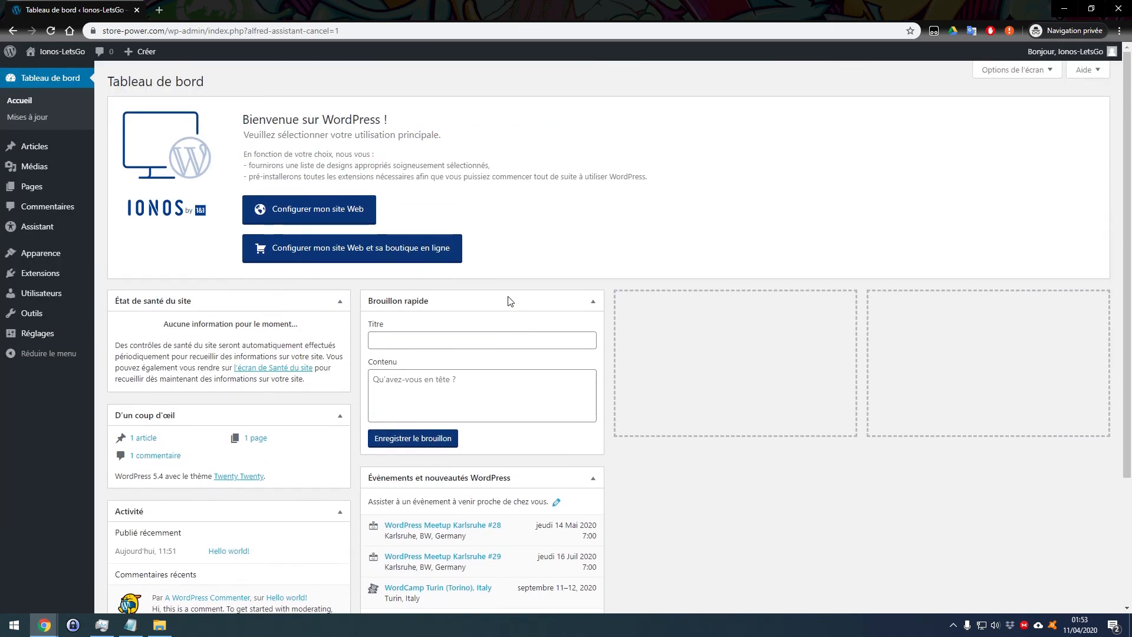